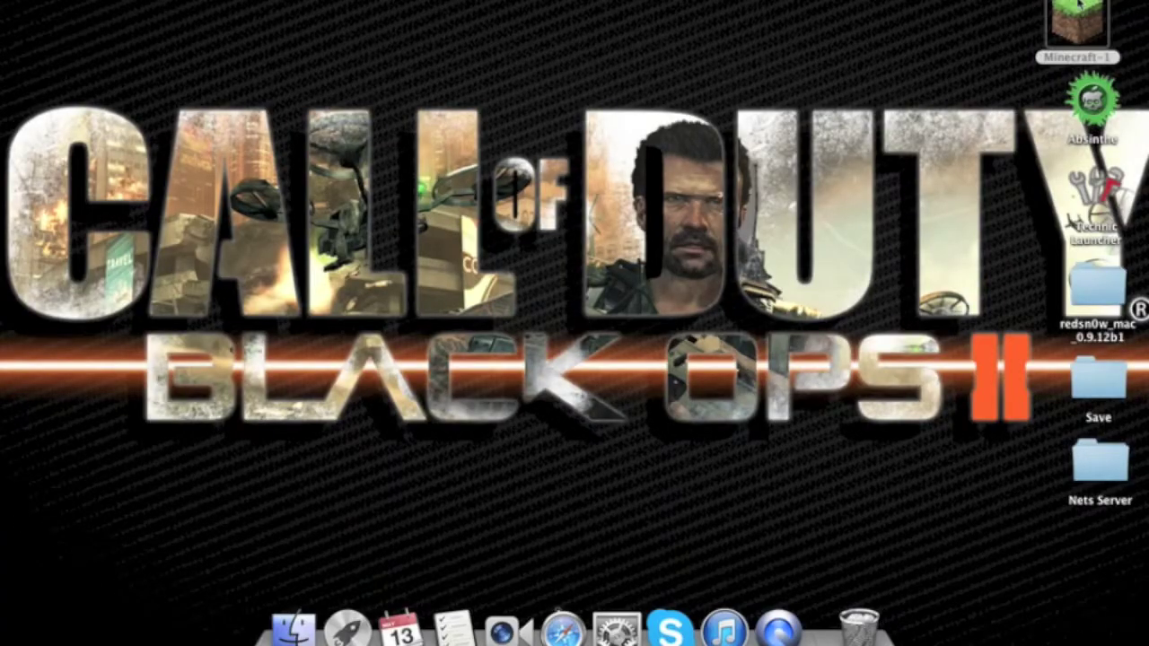
- Go to the ~/Library/Application Support folder and open the bin folder inside the minecraft folder
click(1070, 8)
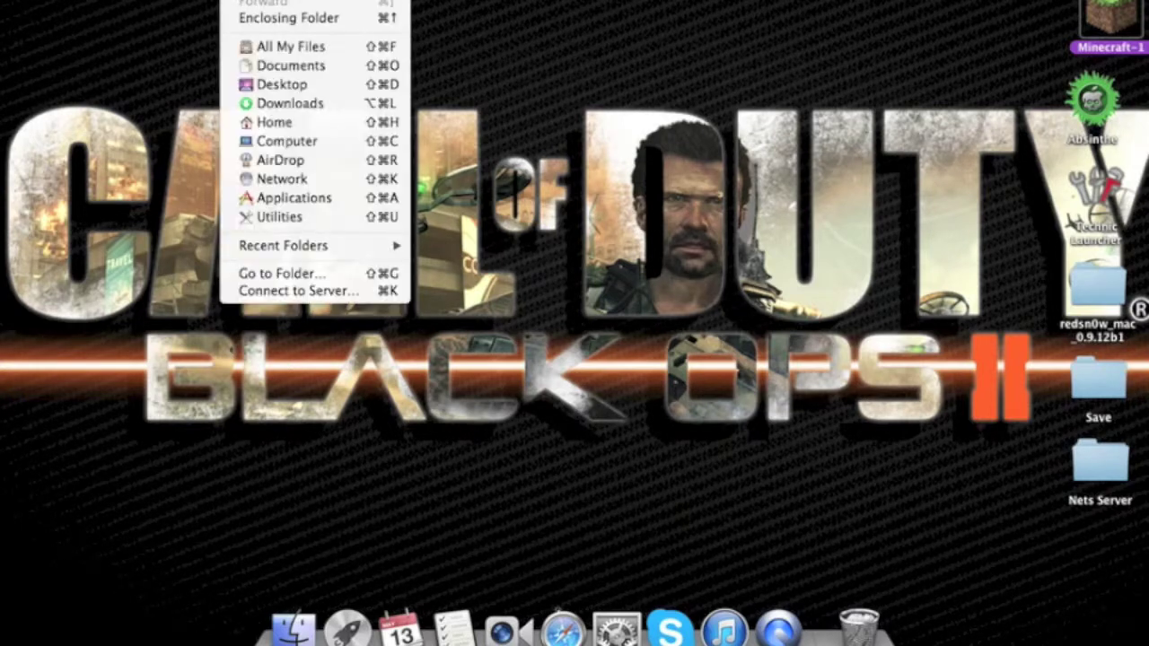
click(318, 274)
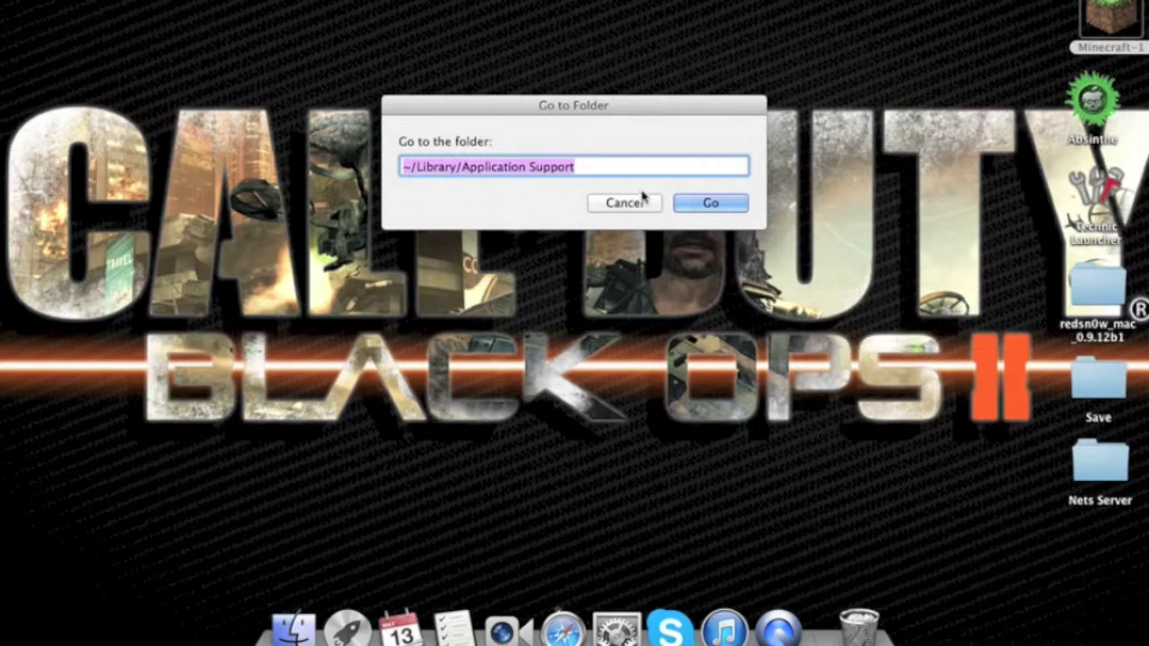
click(691, 204)
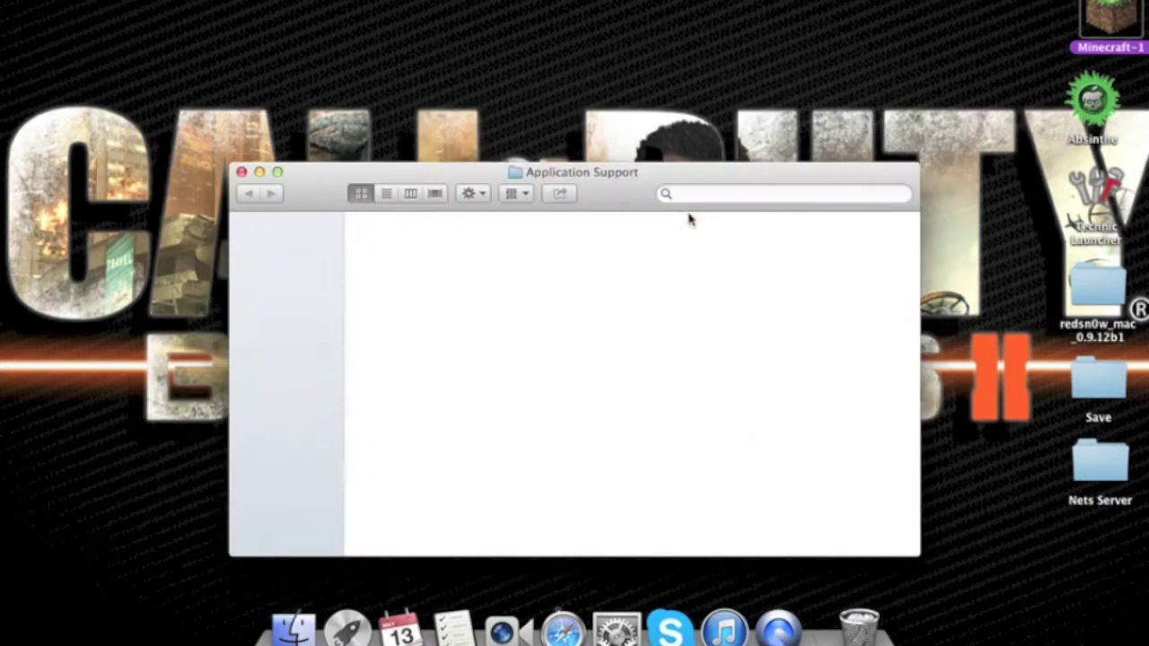
double_click(394, 426)
double_click(402, 256)
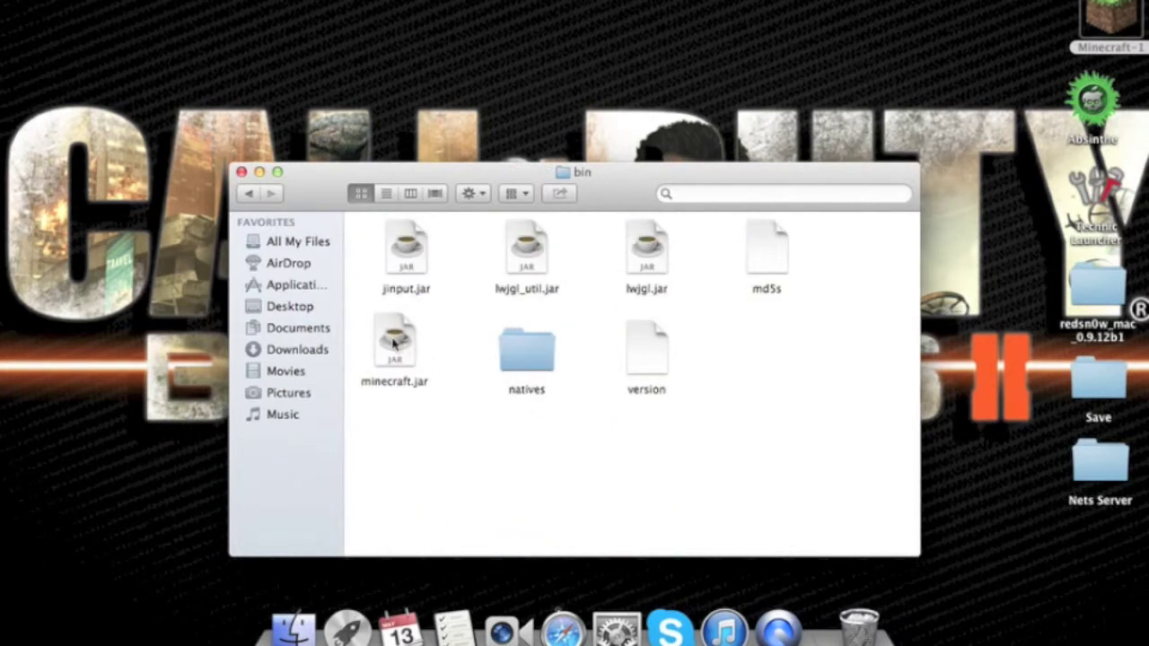
- Move minecraft.jar out of the bin folder onto the desktop
mouse_move(392, 341)
mouse_down()
mouse_move(444, 394)
mouse_move(406, 351)
mouse_up()
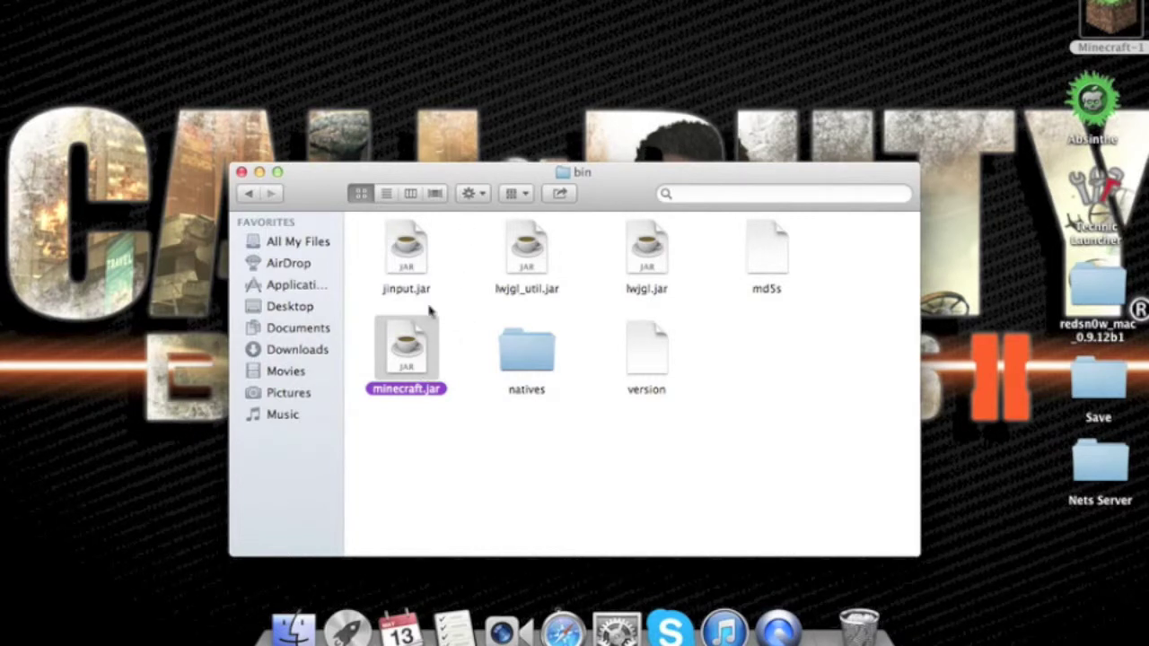
mouse_move(401, 377)
mouse_down()
mouse_move(430, 58)
mouse_move(426, 403)
mouse_move(416, 373)
mouse_up()
drag(703, 41, 618, 123)
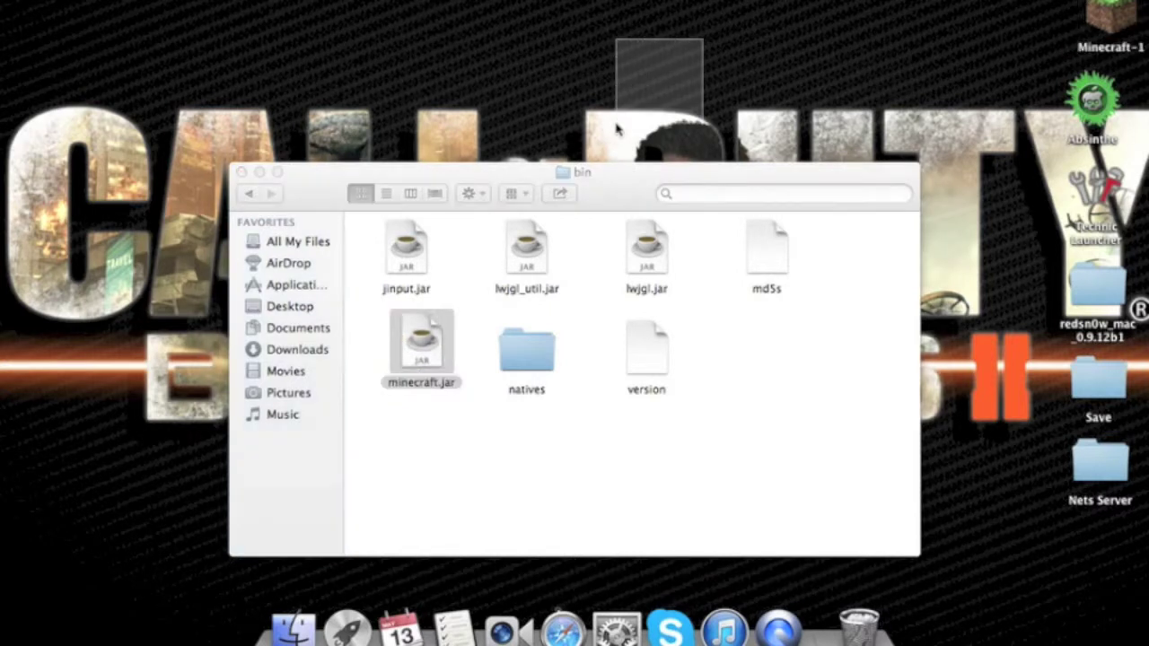
key(super+v)
drag(656, 65, 689, 43)
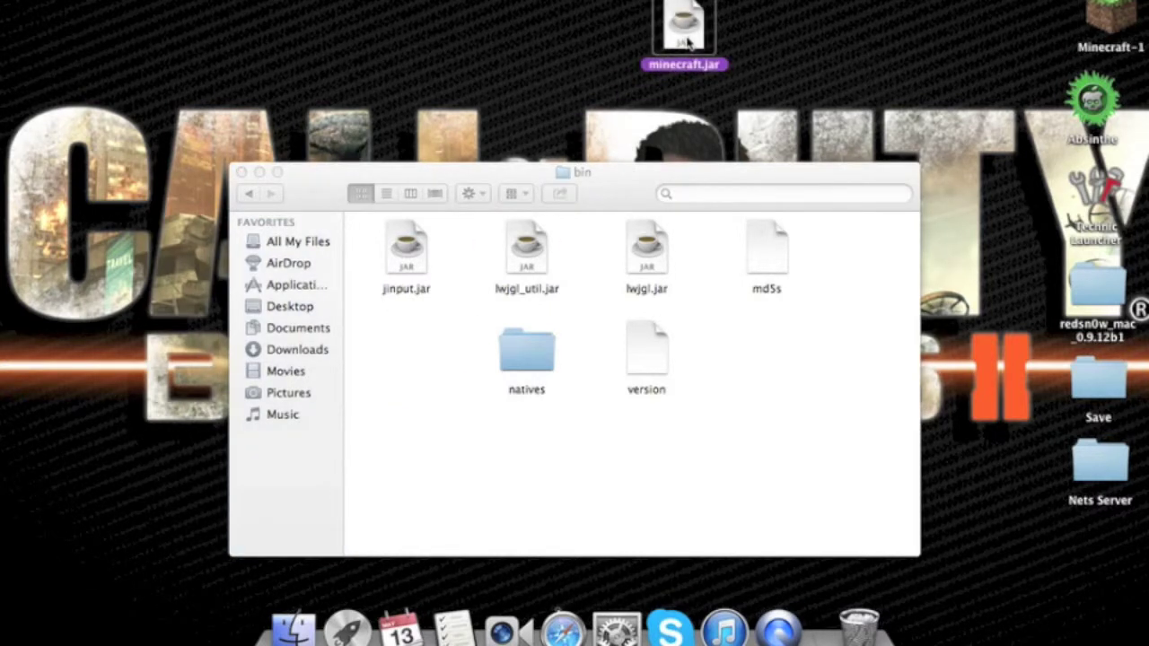
double_click(693, 73)
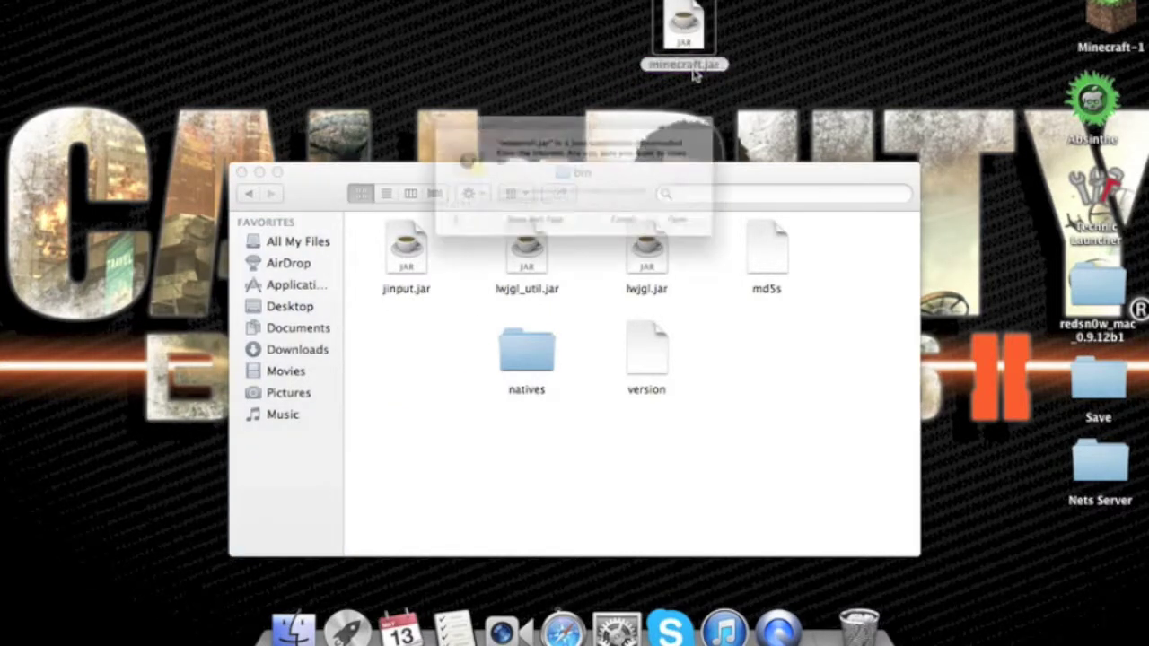
click(651, 245)
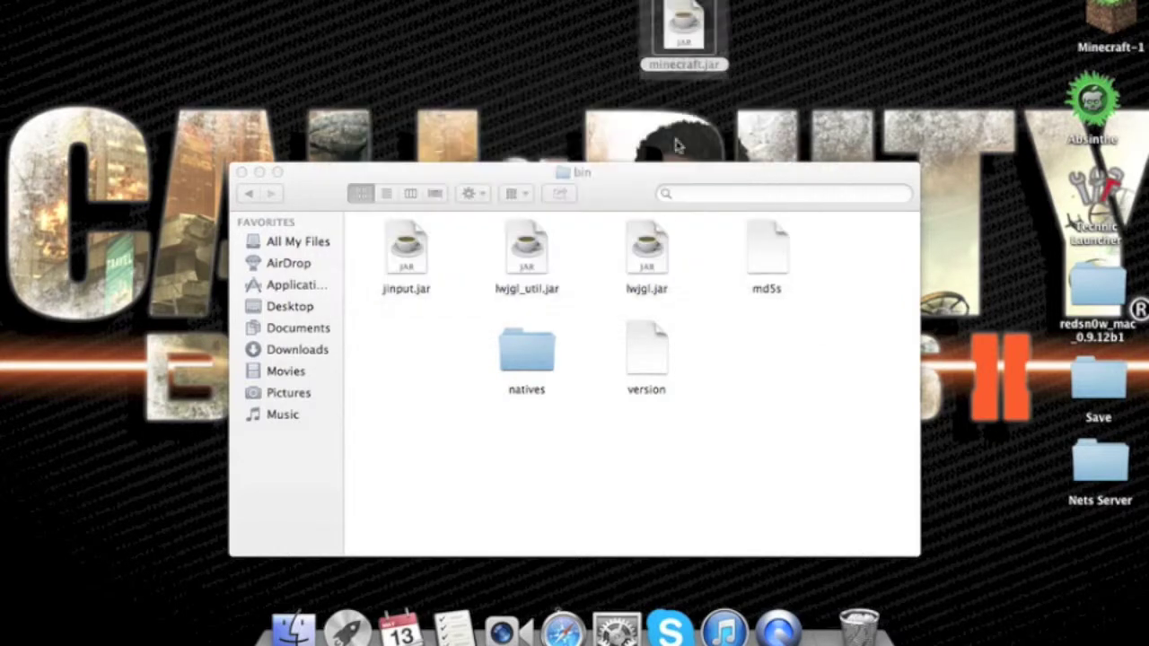
click(686, 74)
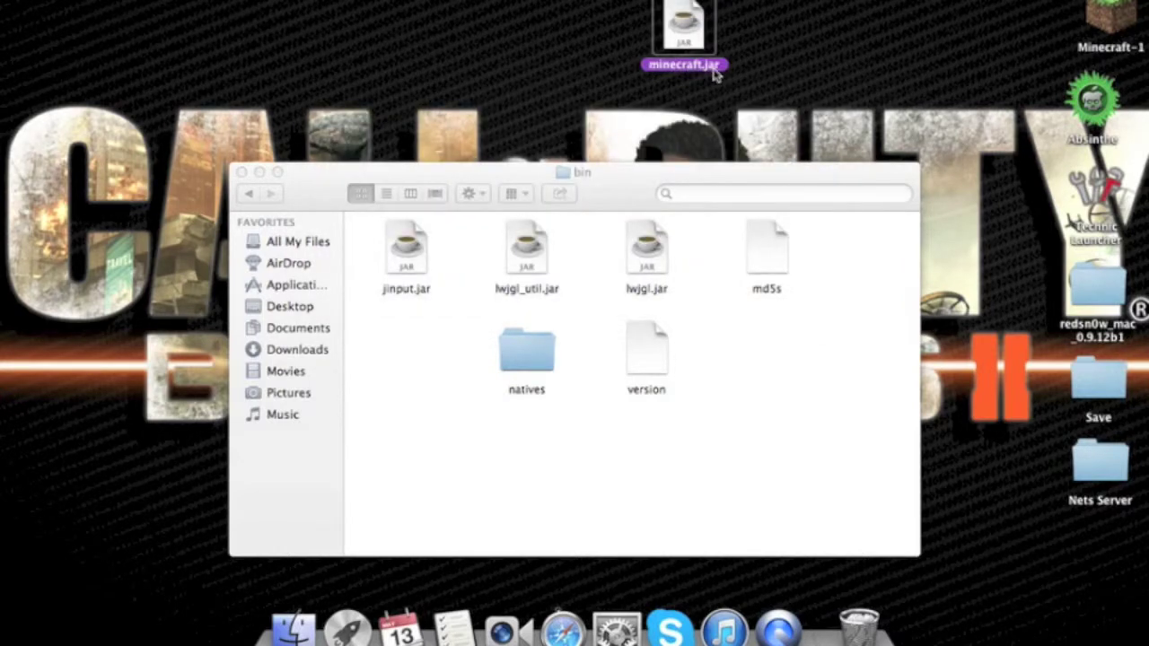
click(711, 67)
key(BackSpace)
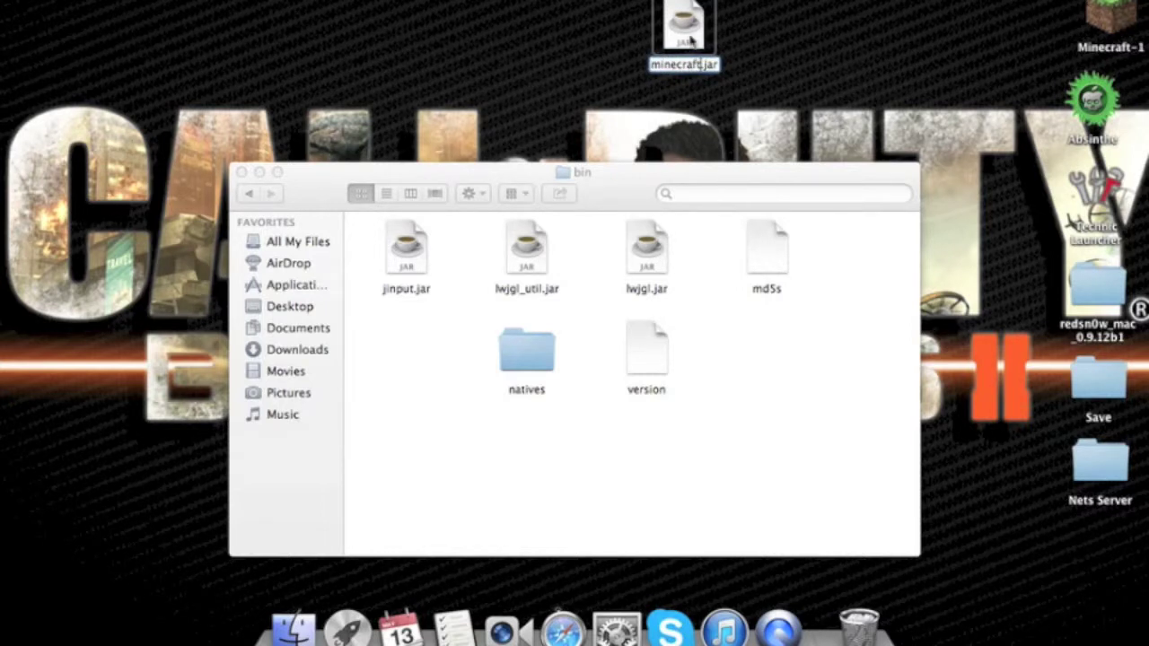
click(671, 90)
- Move minecraft.jar from the desktop into the bin folder and close the folder window
click(400, 296)
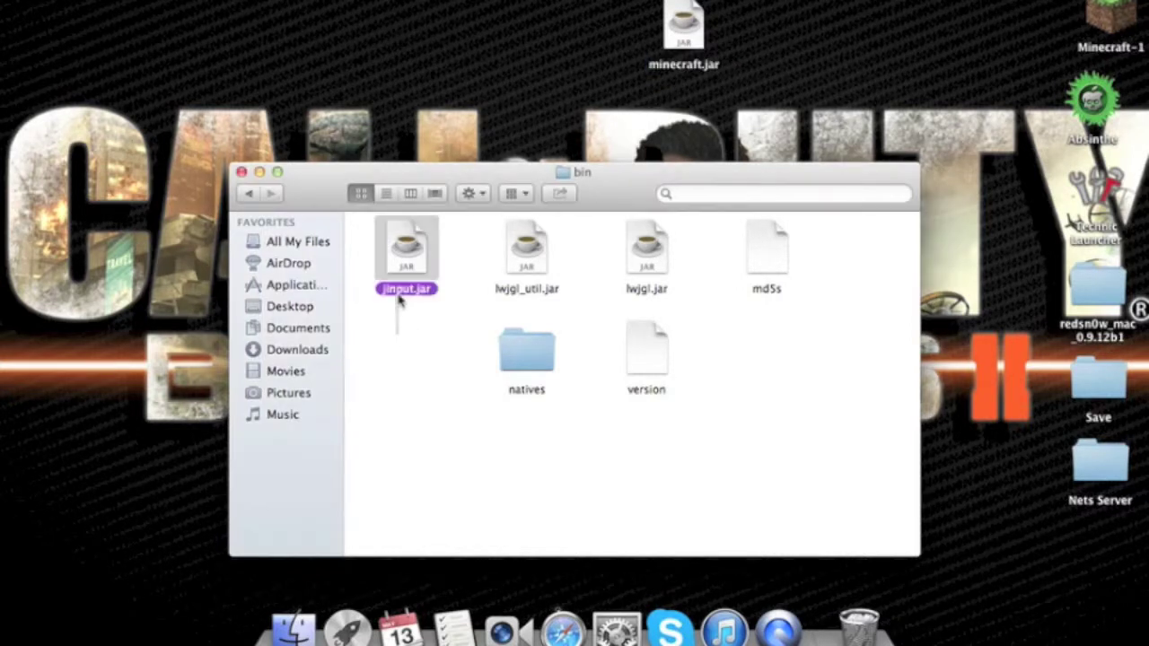
drag(685, 43, 408, 350)
click(242, 173)
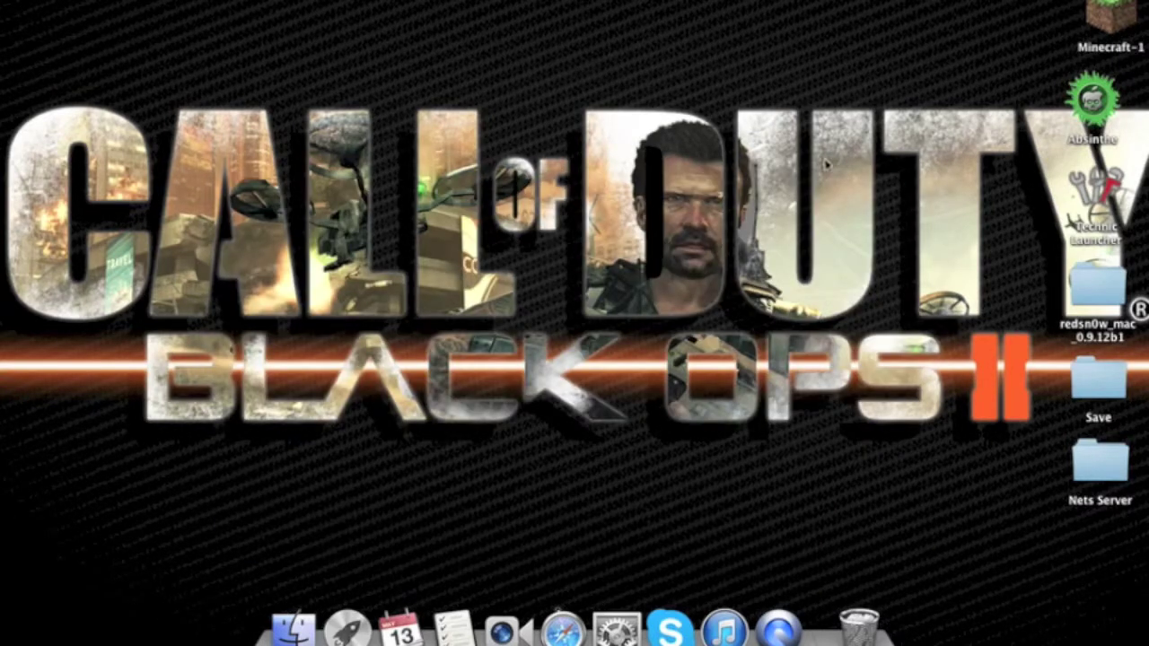
- Launch Minecraft-1 from the desktop and log in with the remembered account
click(1116, 7)
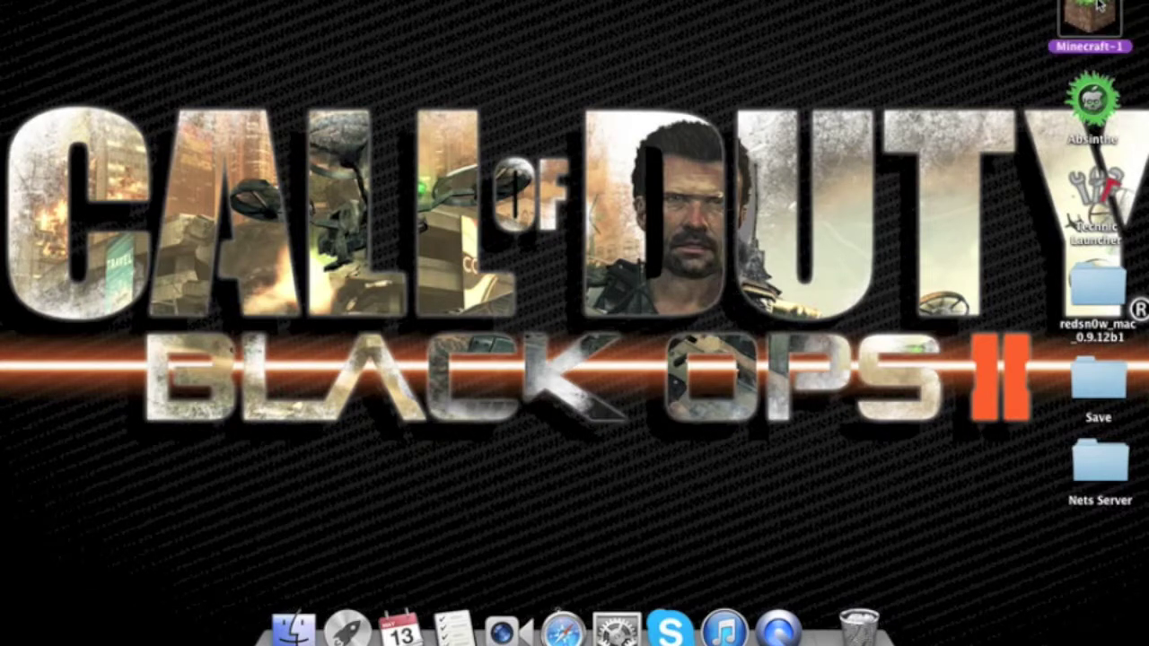
double_click(1097, 4)
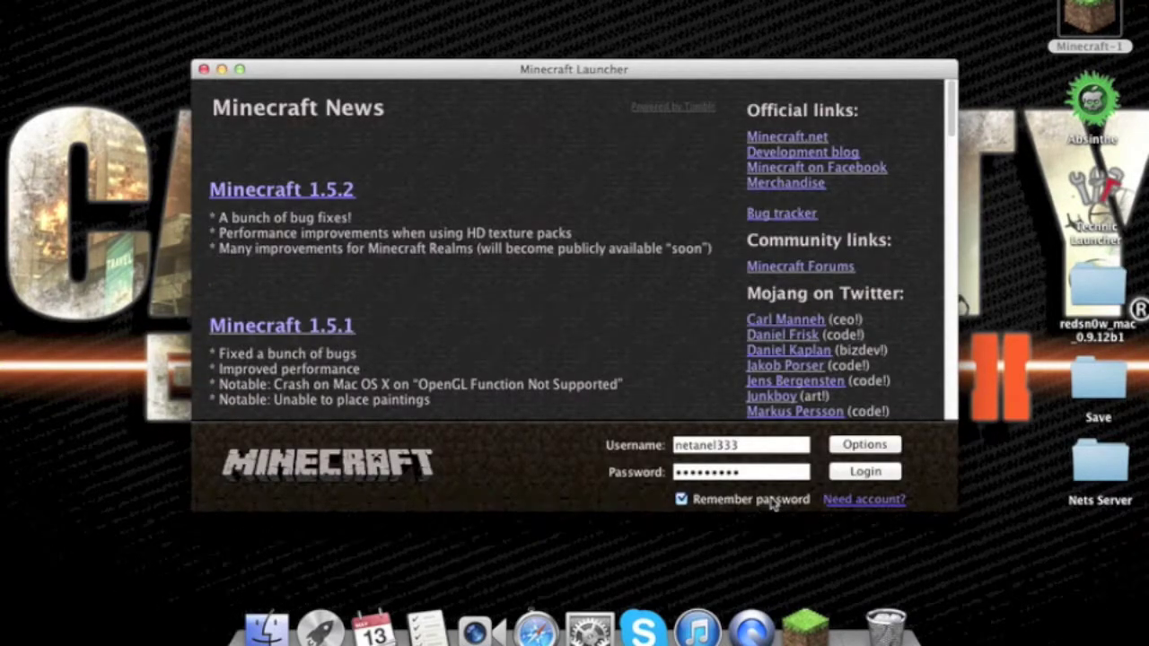
click(864, 471)
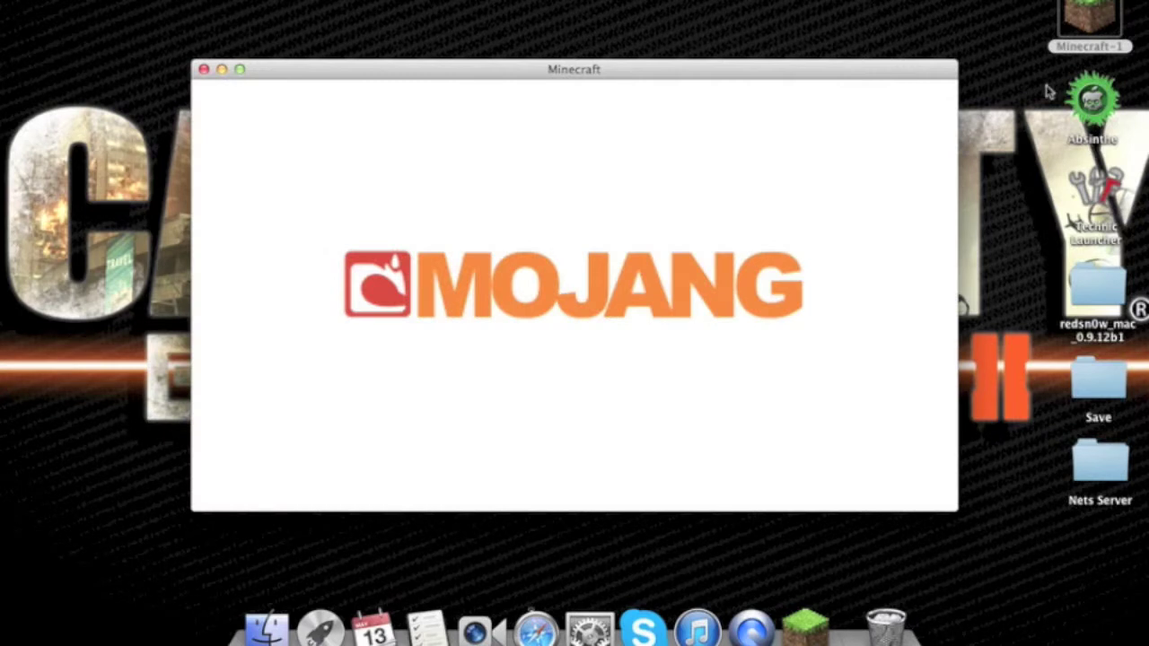
click(1052, 92)
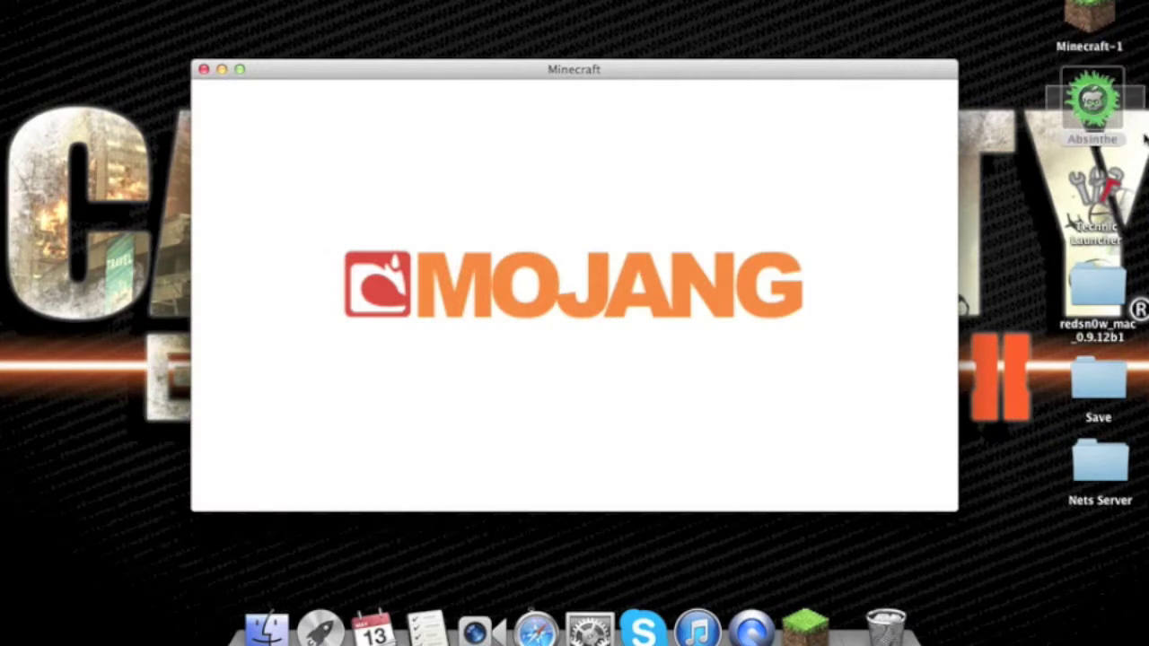
click(1130, 89)
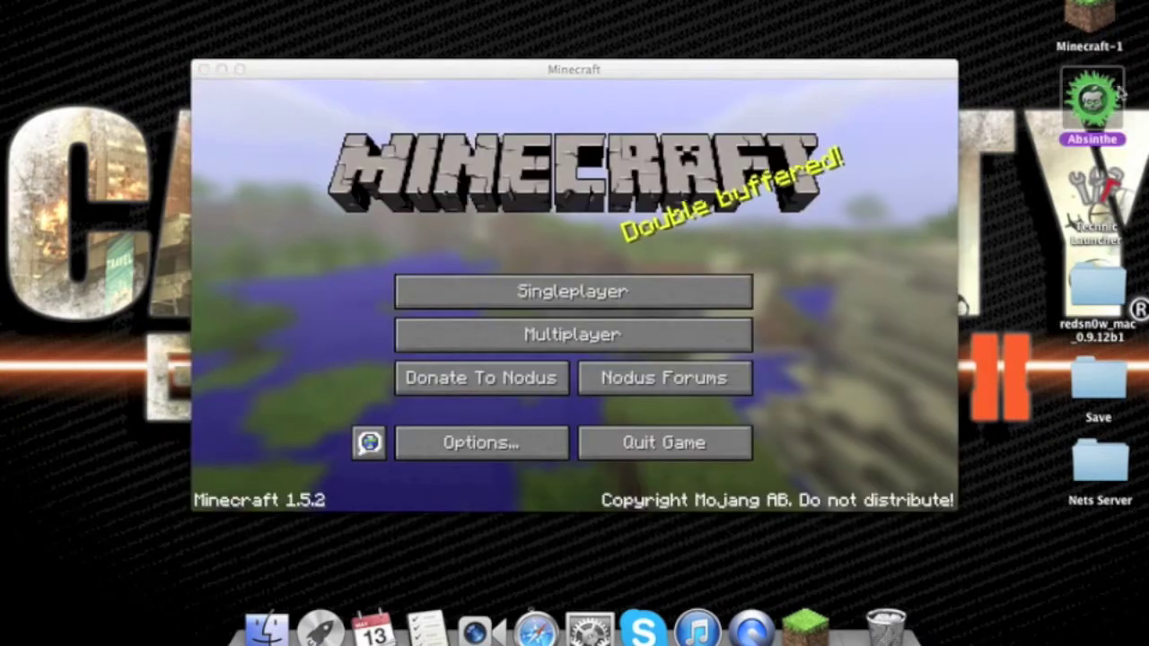
click(482, 388)
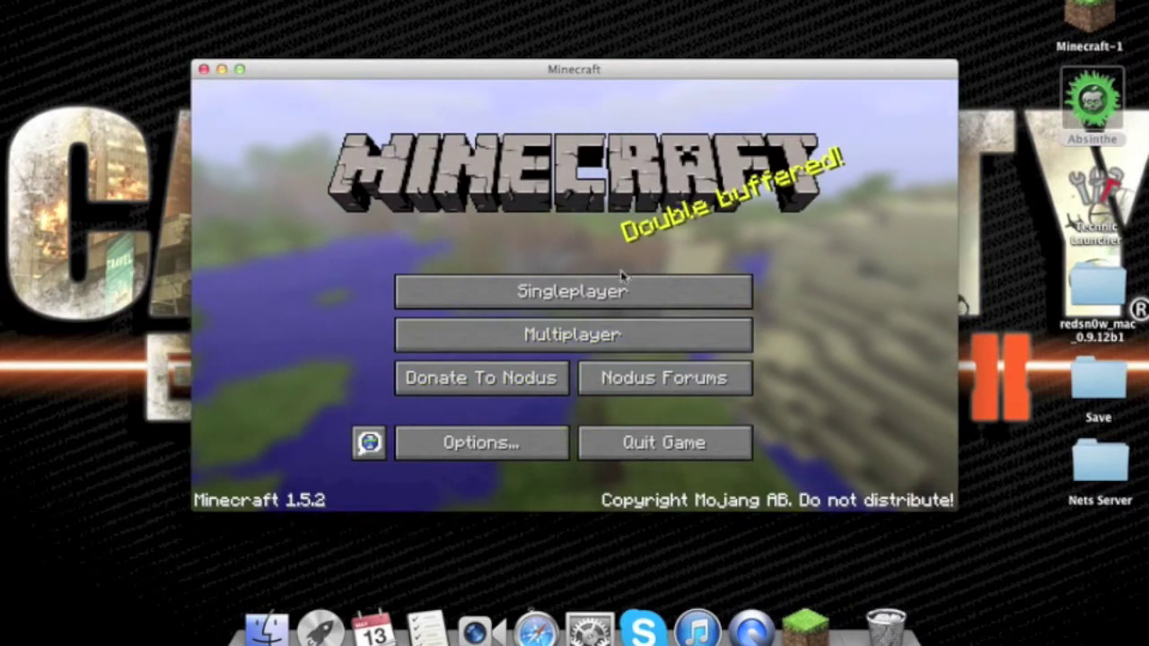
- Look through the list of singleplayer worlds and return to the title screen
click(614, 296)
scroll(613, 298, down, 10)
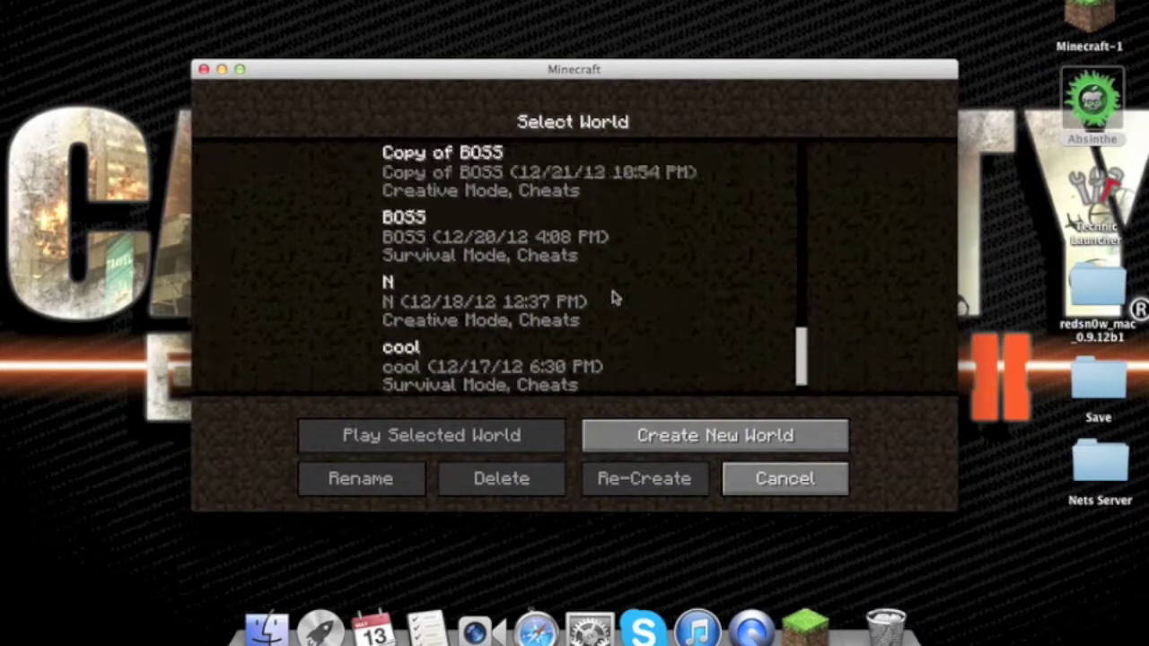
click(774, 479)
- Open the multiplayer server list, browse it and view the account settings
click(666, 342)
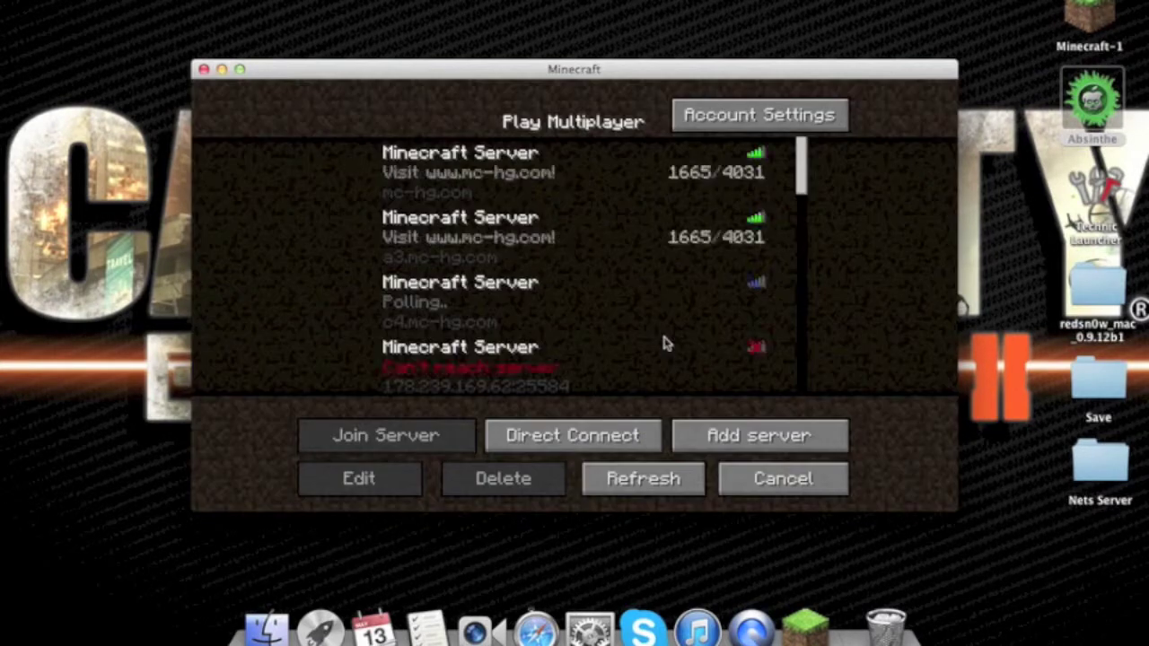
scroll(602, 247, down, 5)
scroll(600, 242, down, 5)
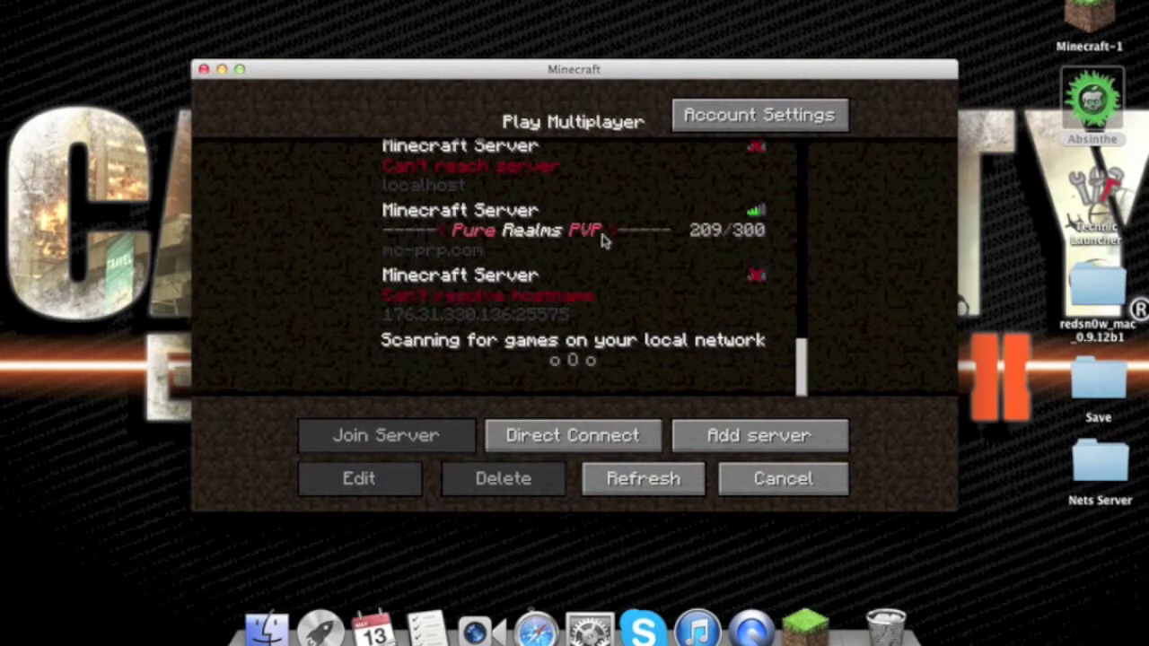
click(729, 109)
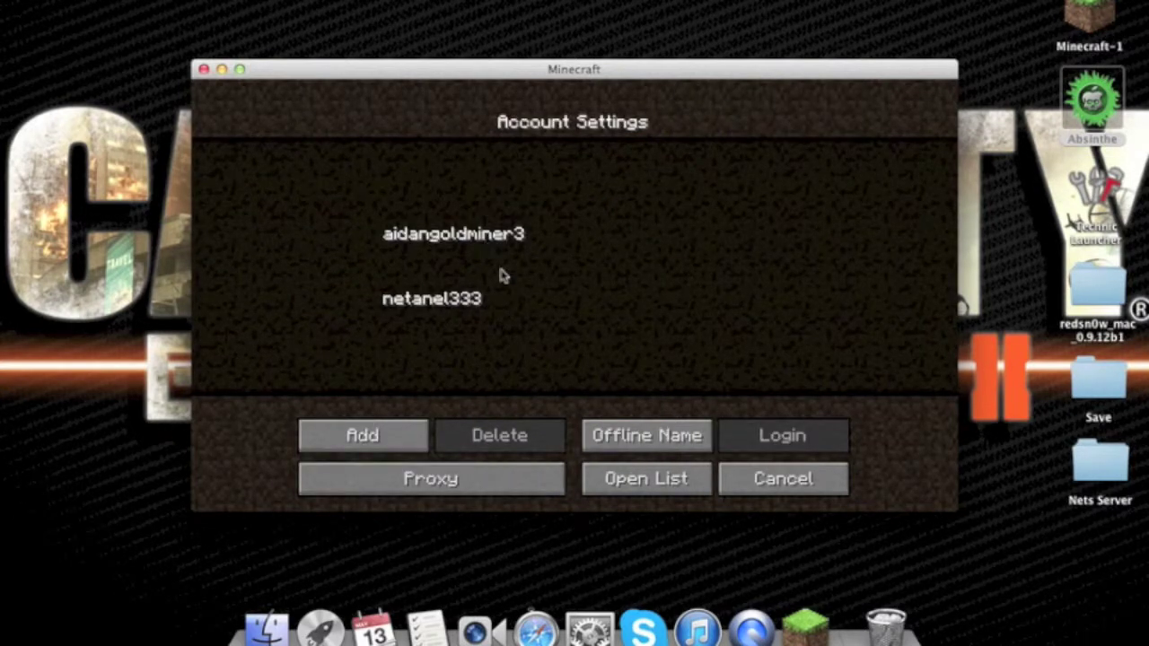
click(798, 484)
- Find the Raidwars - PvP server in the multiplayer list and join it
scroll(655, 289, up, 2)
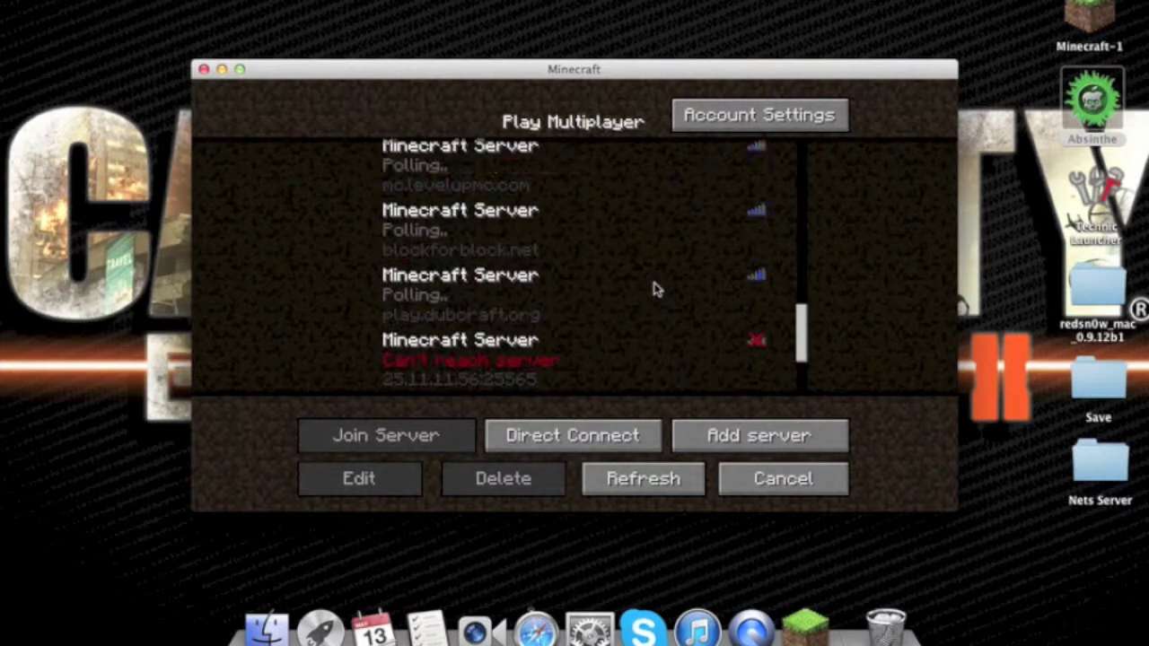
scroll(626, 212, up, 2)
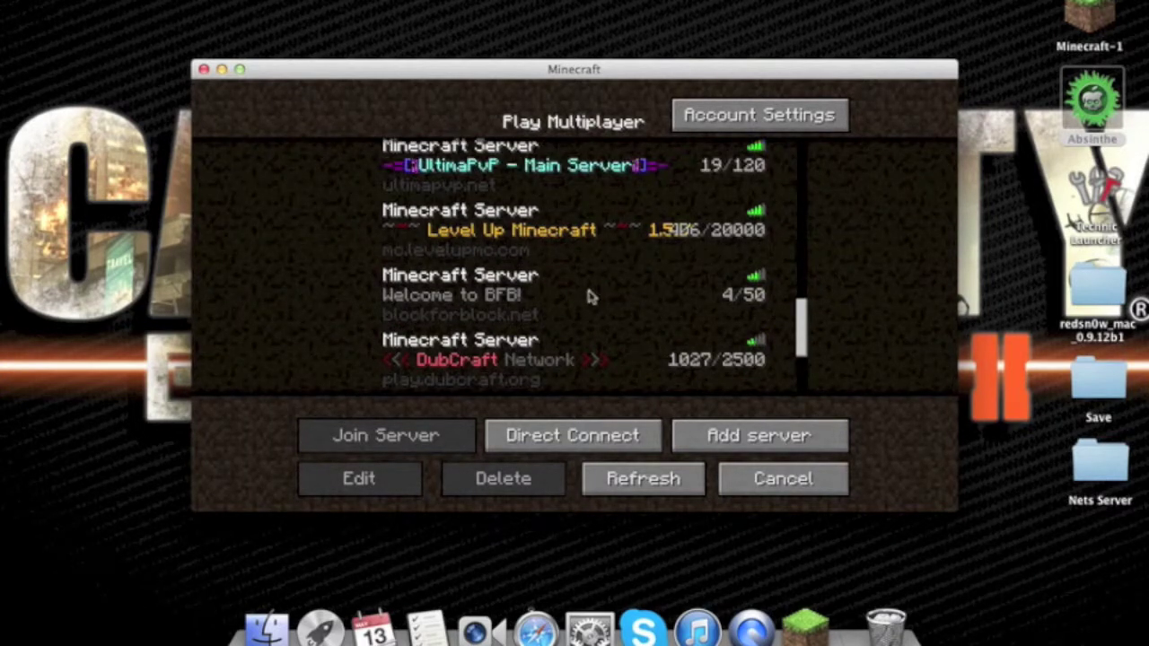
scroll(582, 293, up, 2)
scroll(579, 211, up, 2)
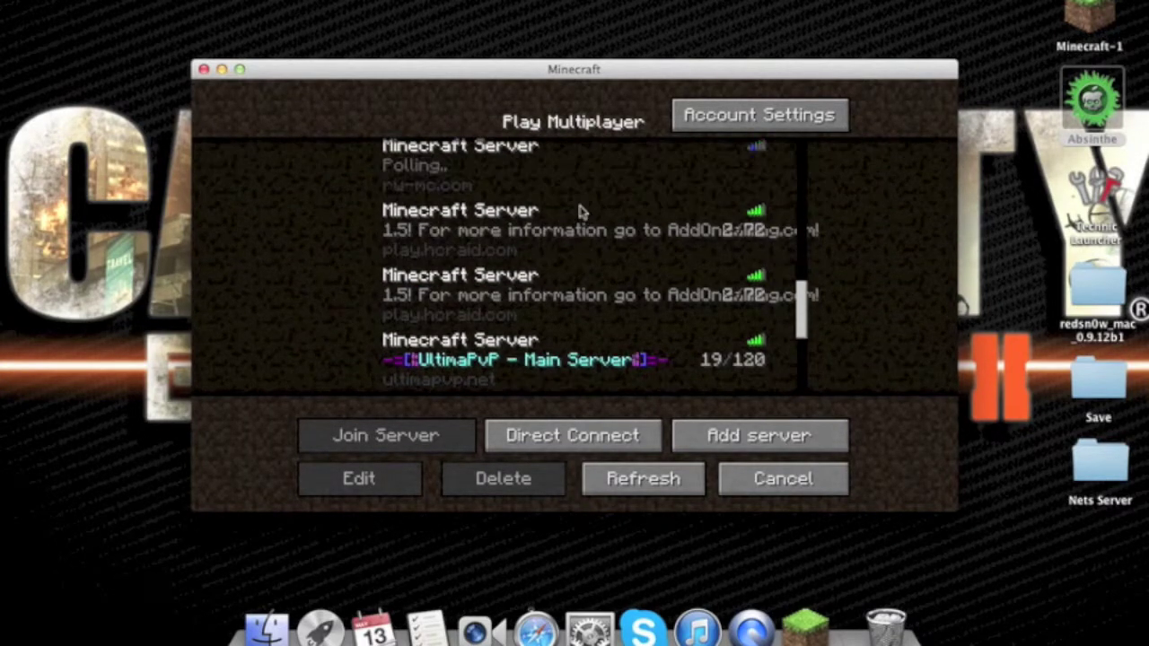
click(575, 230)
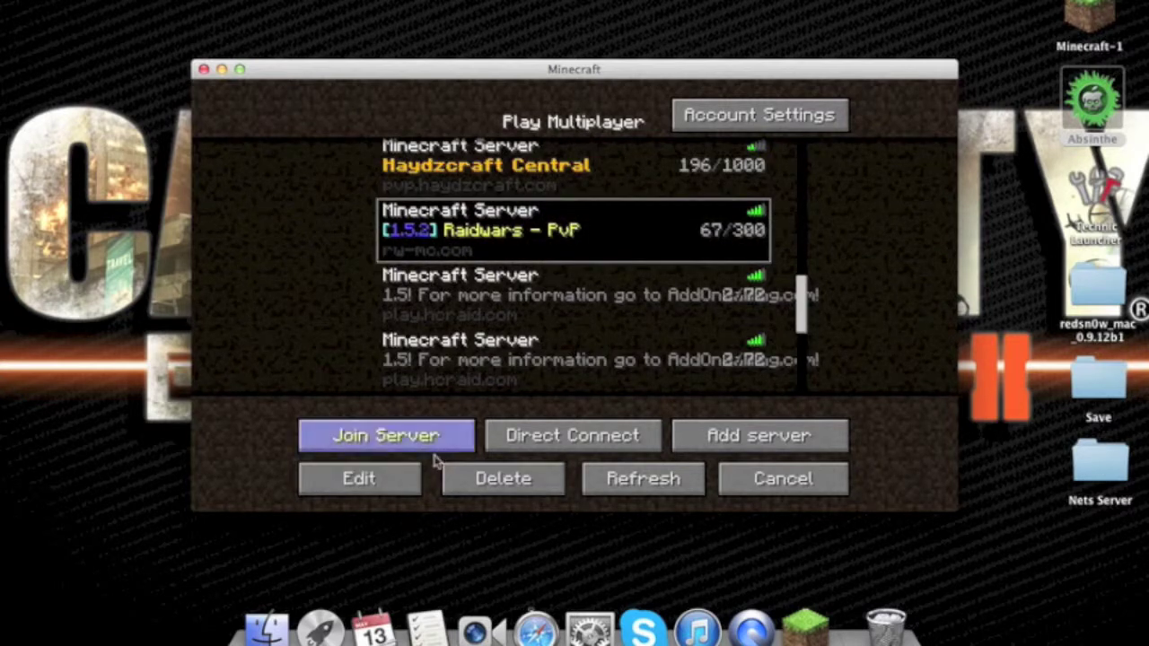
click(420, 450)
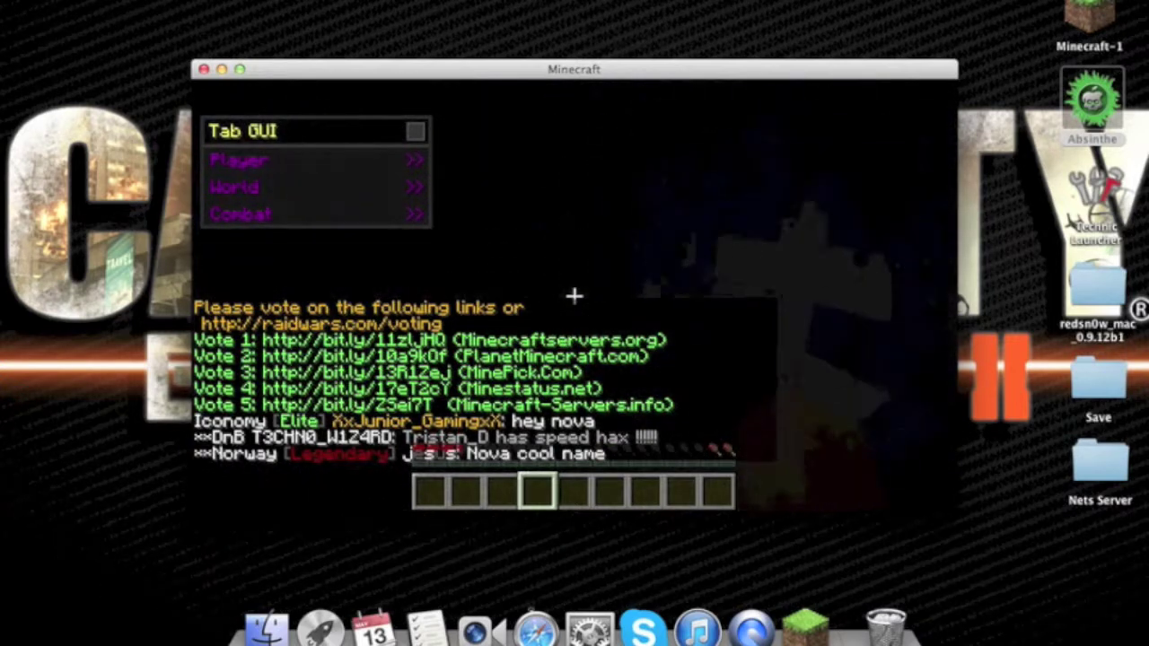
- Pause the game, enlarge the Minecraft window and return to the game
key(Escape)
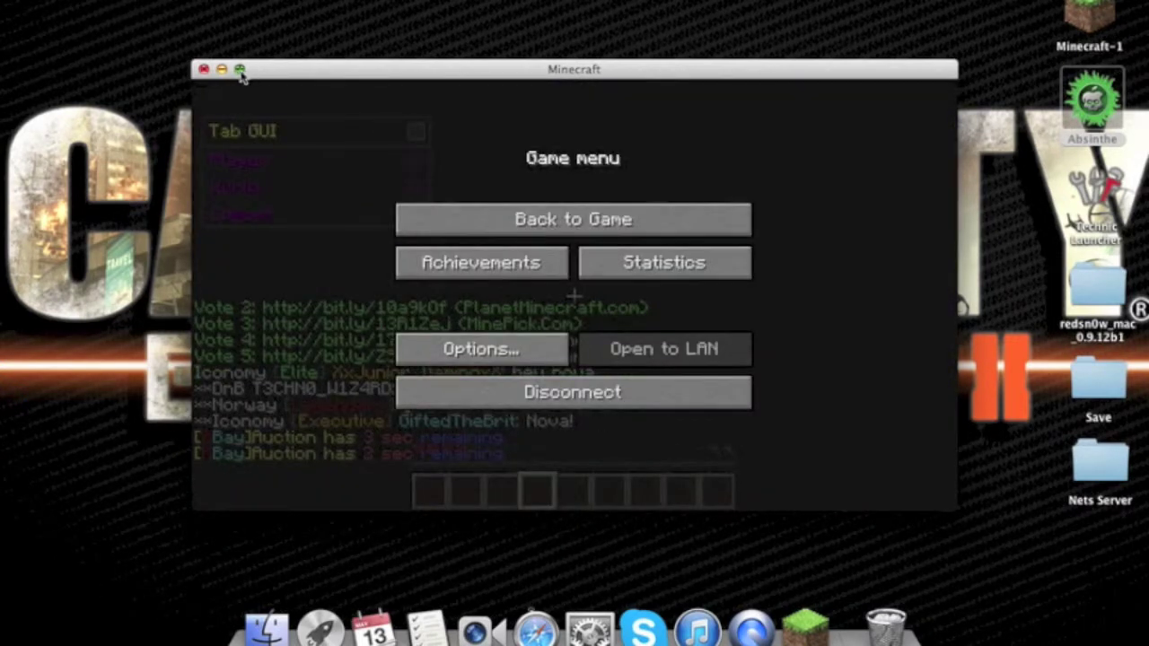
click(240, 69)
click(641, 179)
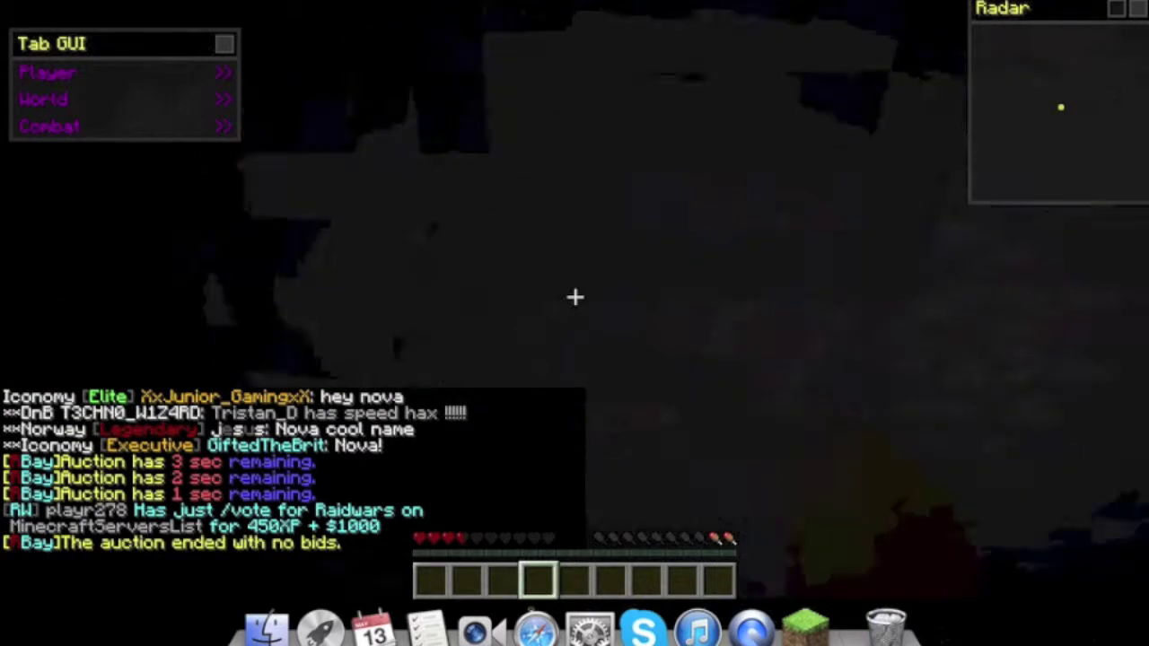
- Enable the ForceField and FullBright mods in the client's mod overlay and return to the game
key(Shift_R)
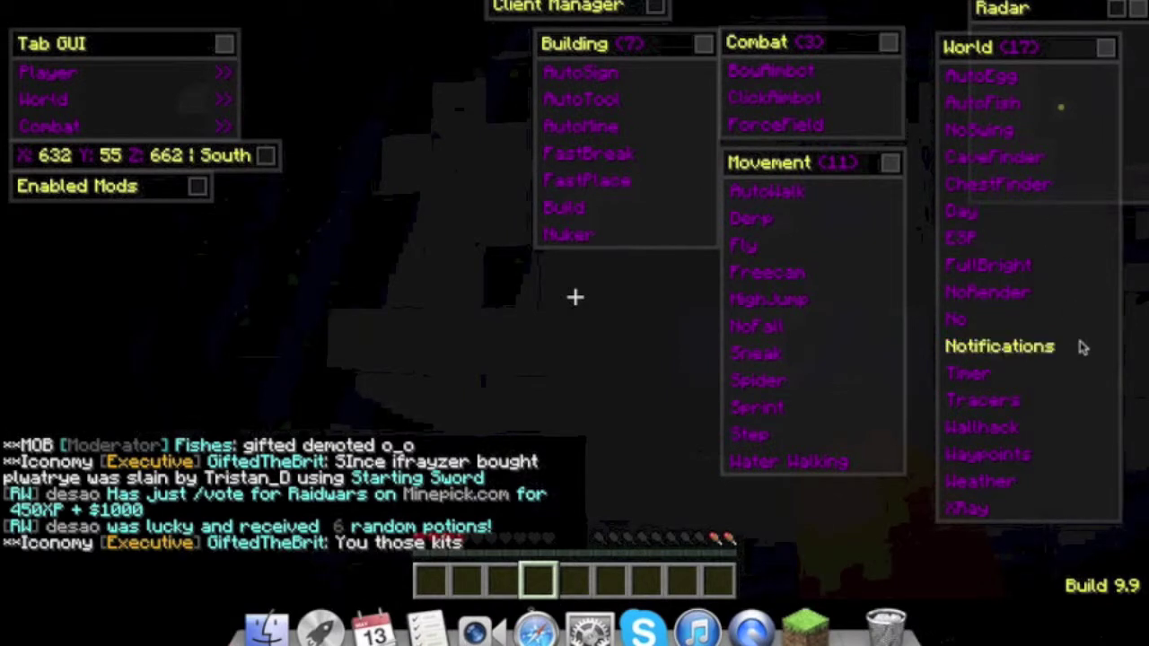
click(778, 127)
click(965, 269)
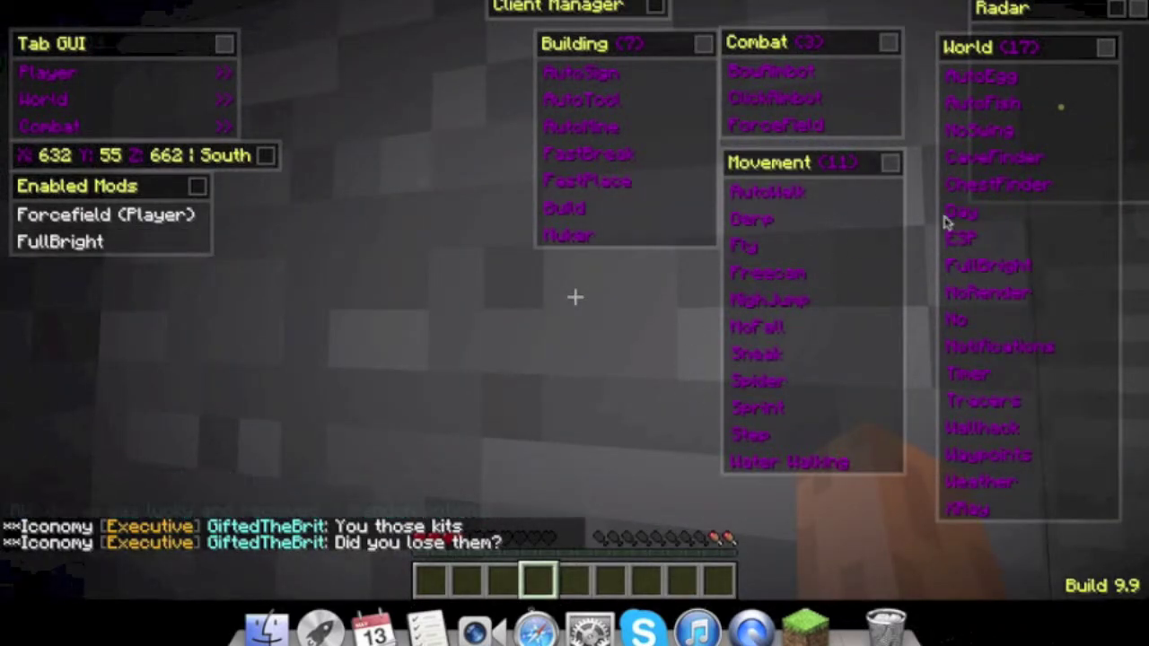
key(Escape)
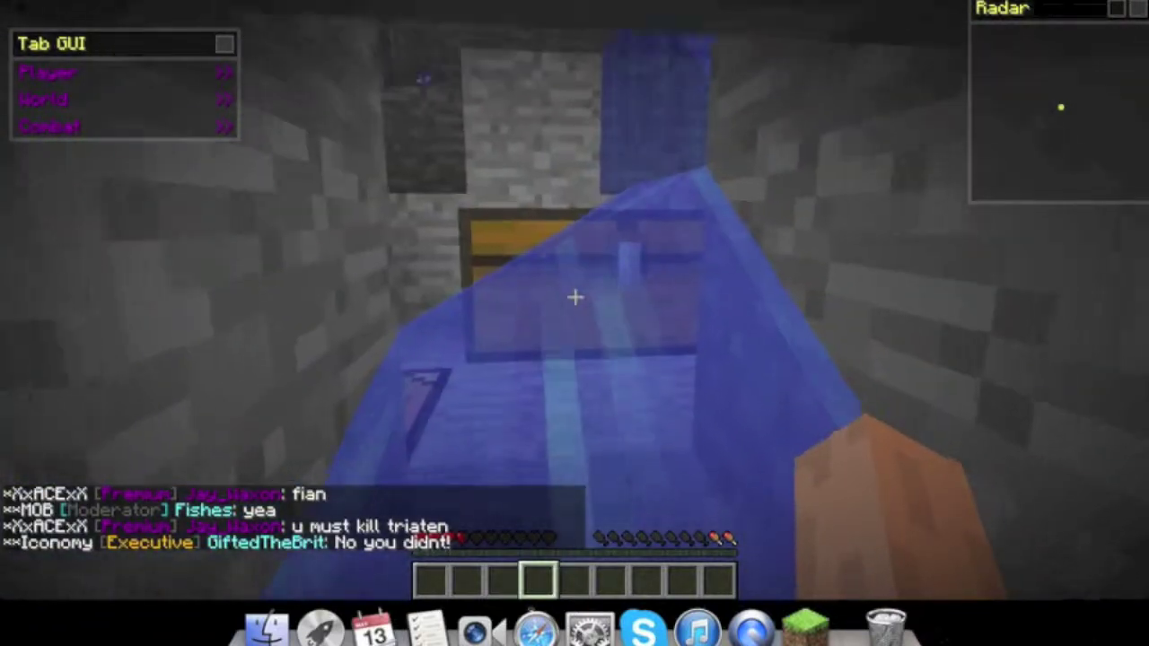
- Inspect the contents of the large chest ahead and close it
right_click(574, 296)
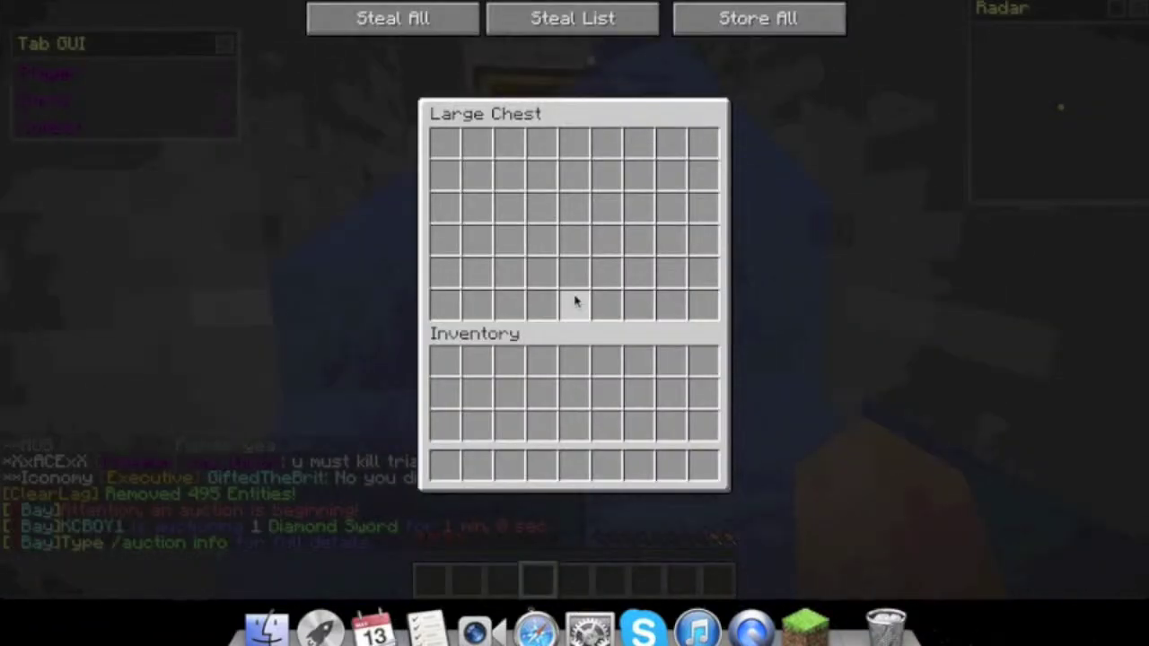
key(Escape)
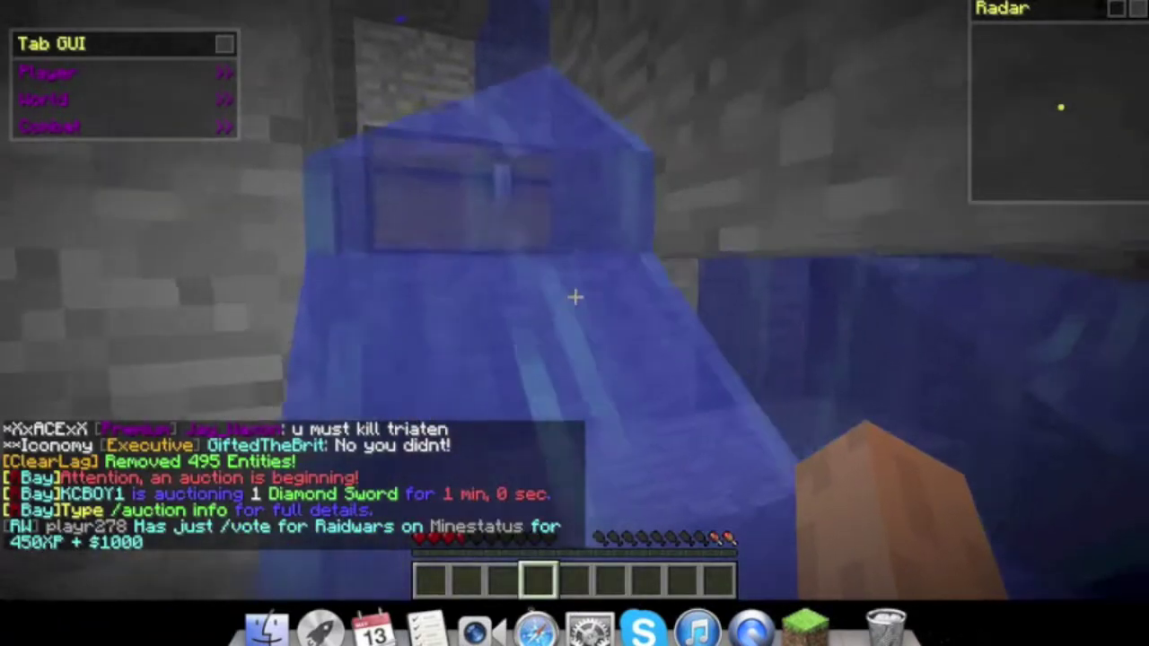